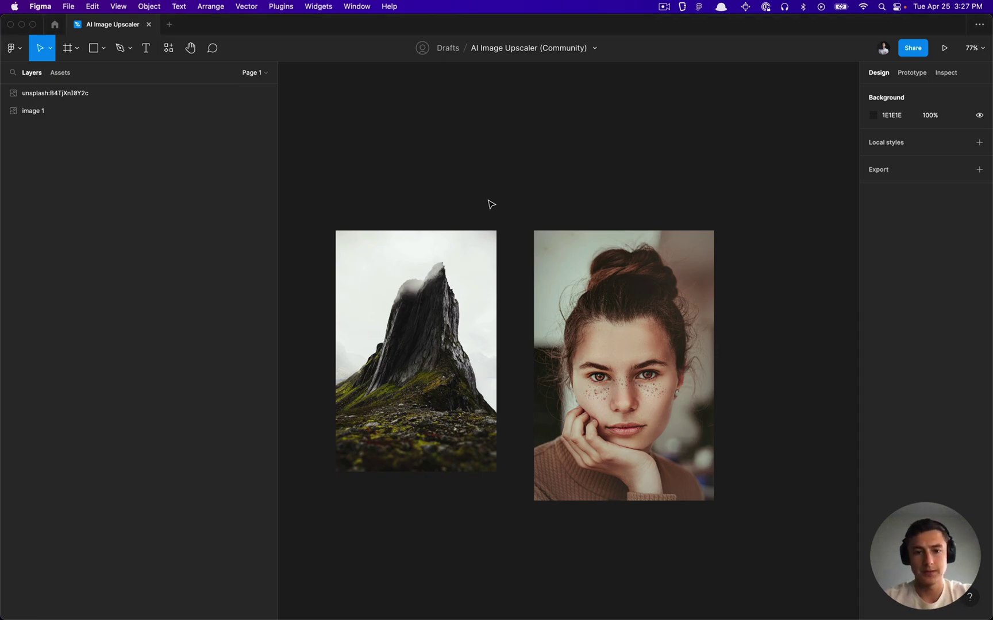
Open the AI Image Upscaler plugin's Community page to read its description
left_click(55, 24)
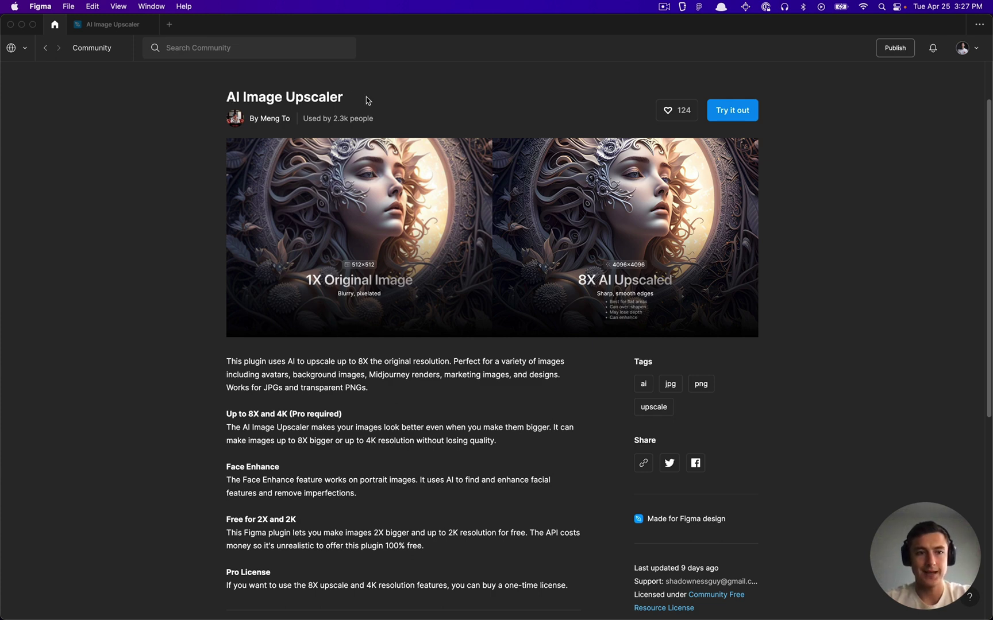
Switch back to the AI Image Upscaler file tab showing the mountain and portrait photos
left_click(138, 23)
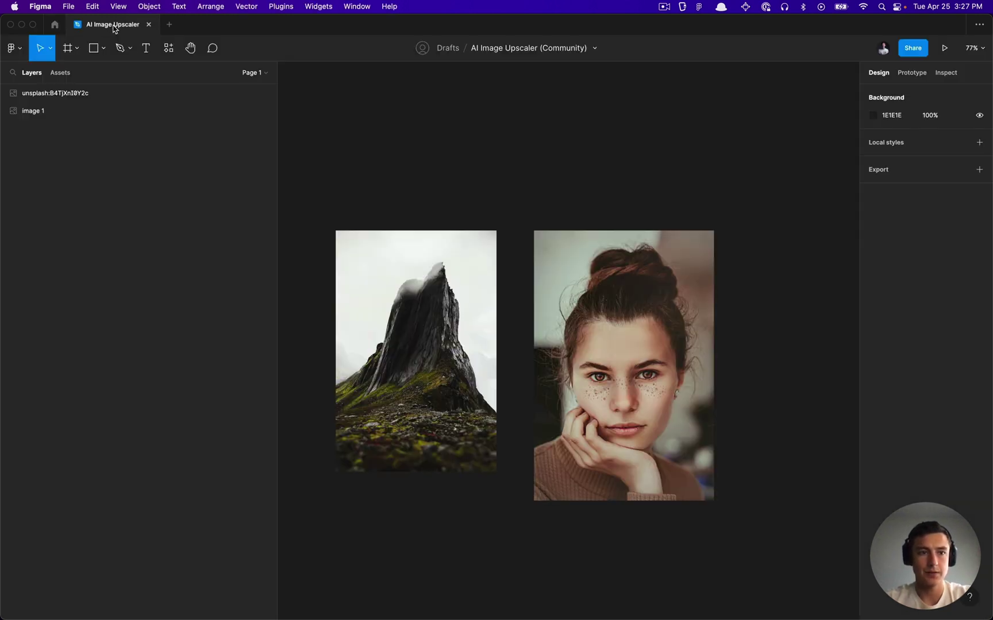
Check the 377×566 mountain photo, then select the 422×634 portrait photo
left_click(430, 252)
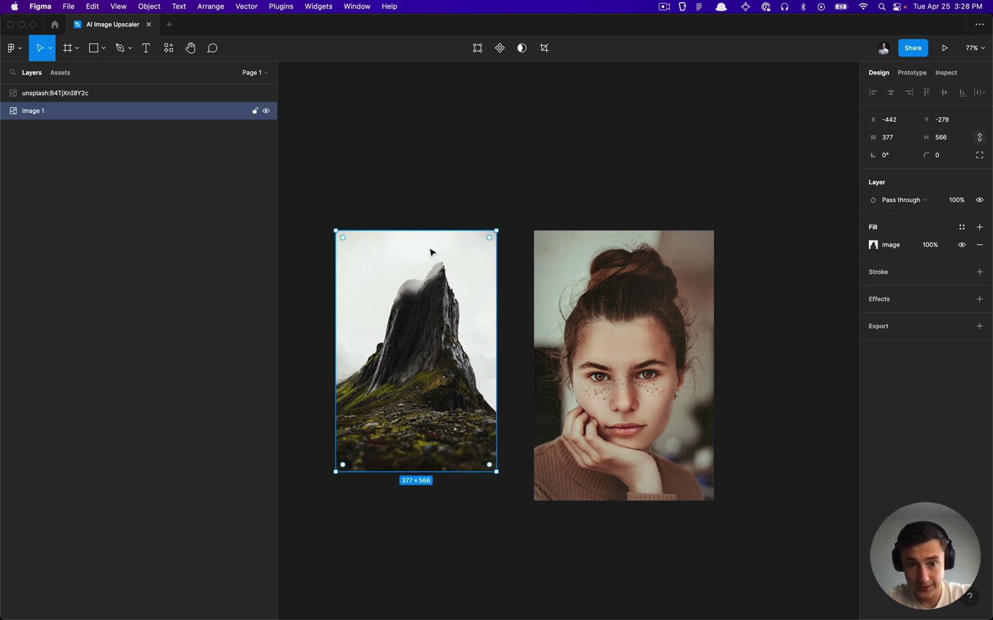
left_click(472, 205)
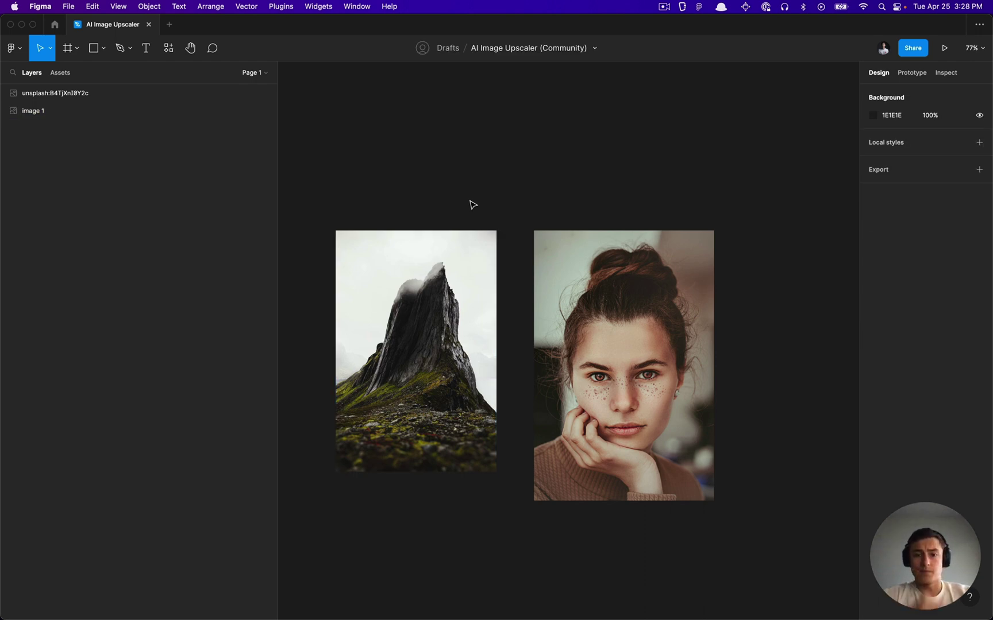
left_click(458, 259)
left_click(451, 216)
left_click(449, 268)
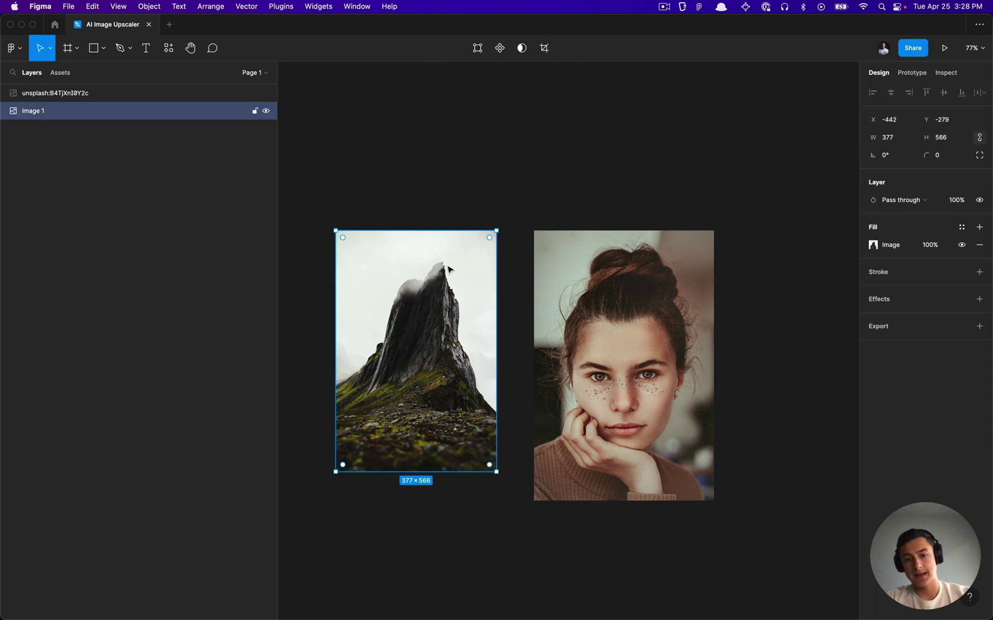
left_click(612, 284)
left_click(540, 204)
left_click(435, 318)
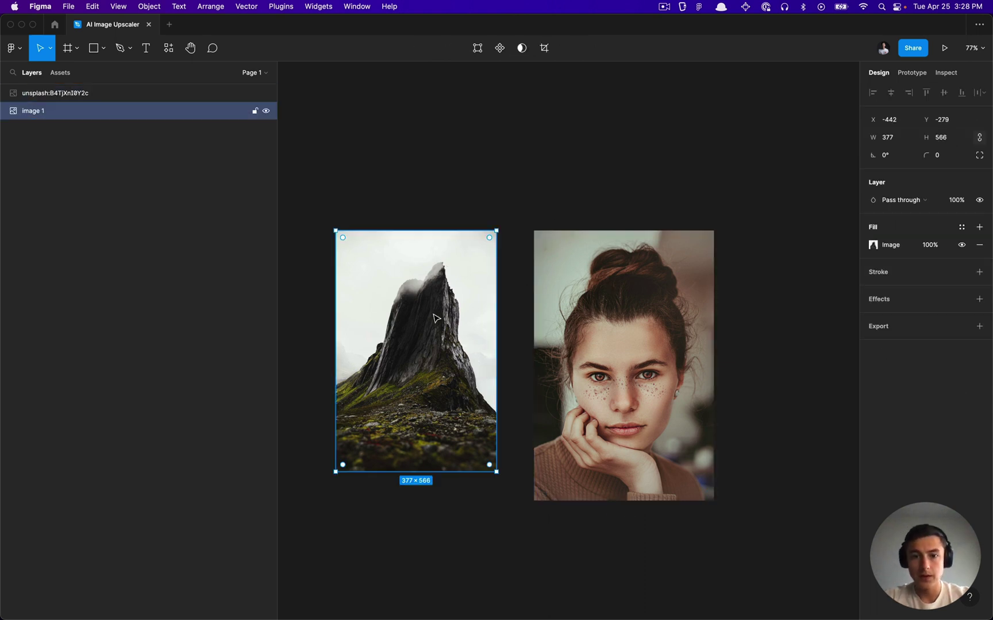
left_click(649, 291)
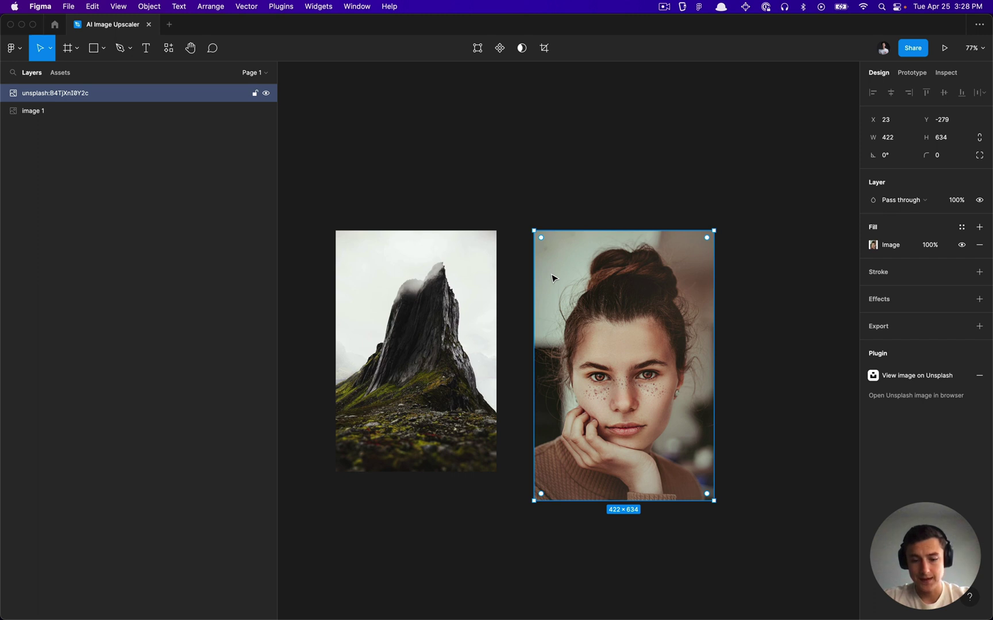
Launch AI Image Upscaler on the portrait, enable Face enhance, and apply at 2x (844×1268)
key("super+slash")
key("Return")
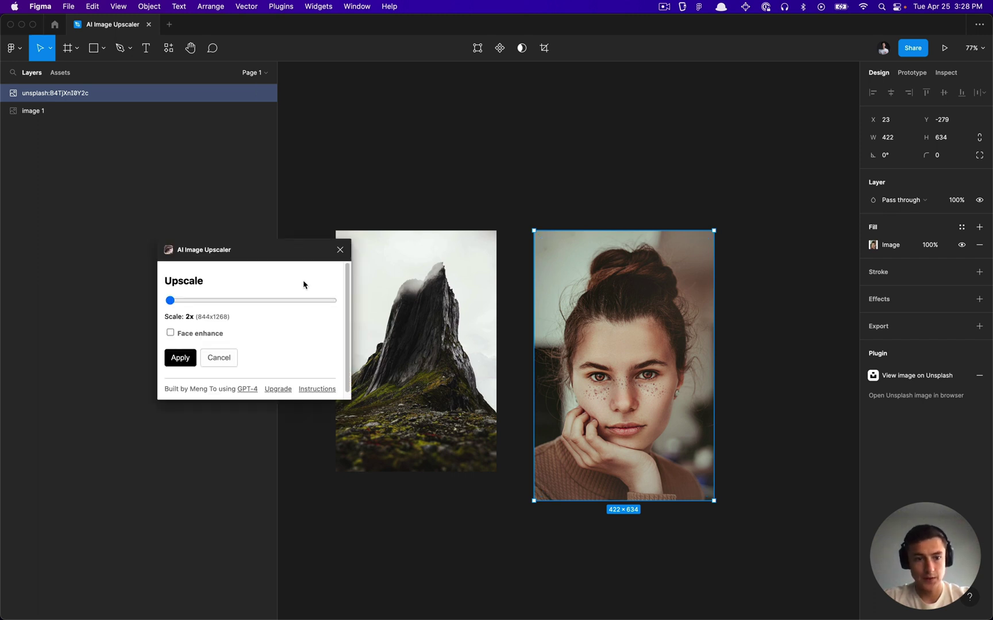
left_click(170, 333)
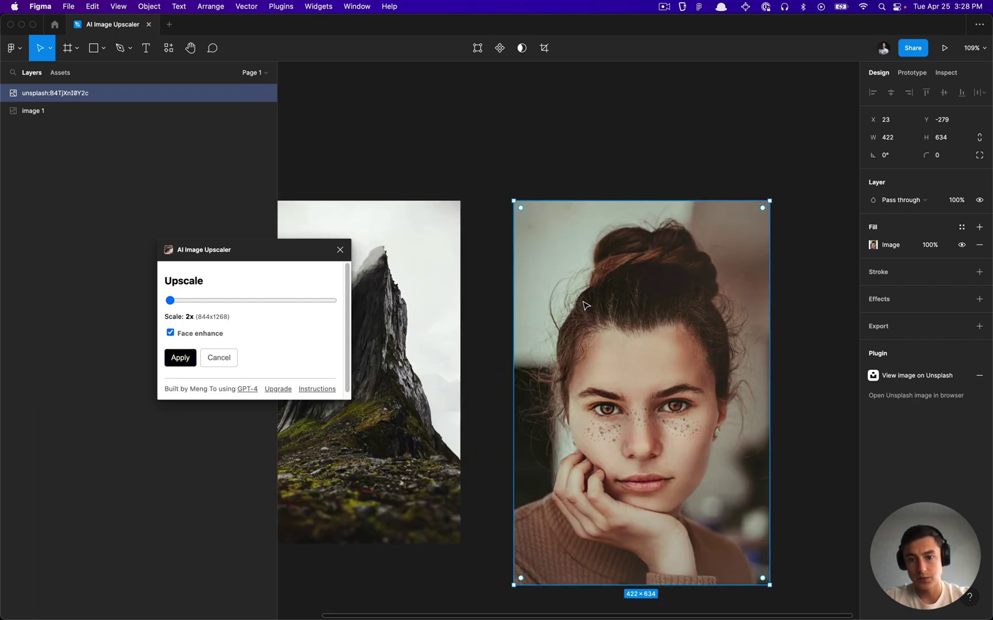
scroll(585, 305, "up", 5)
scroll(584, 305, "down", 2)
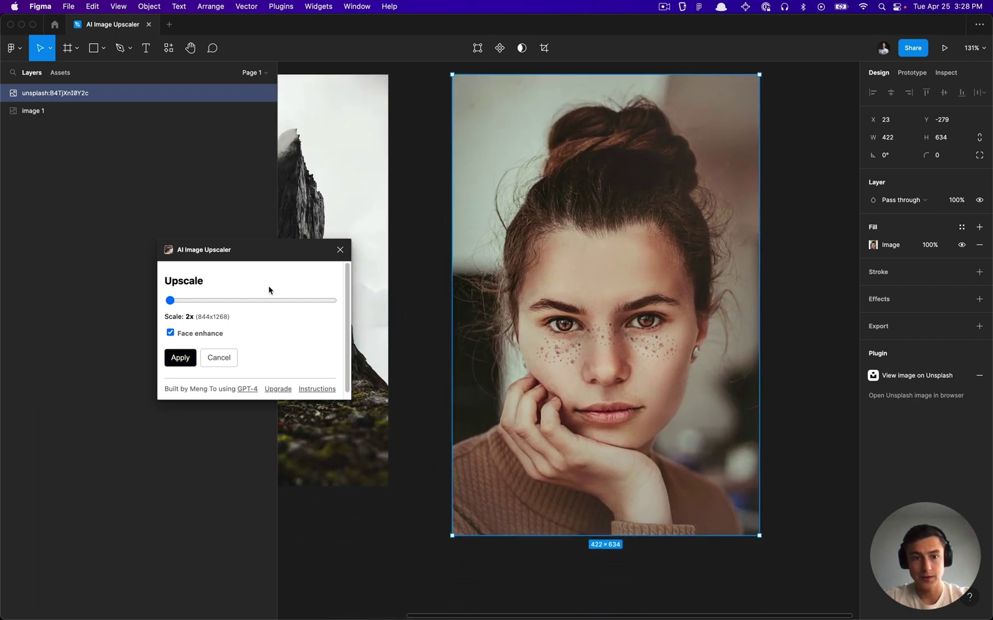
left_click_drag(244, 255, 330, 247)
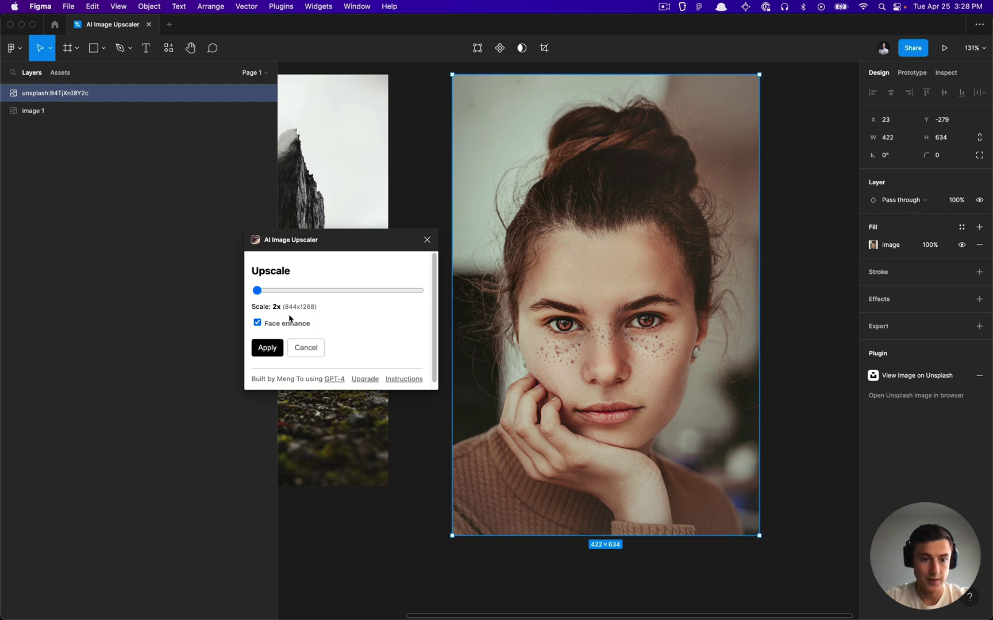
left_click(268, 349)
Run the 2x face-enhanced upscale and let the plugin finish processing
left_click(265, 349)
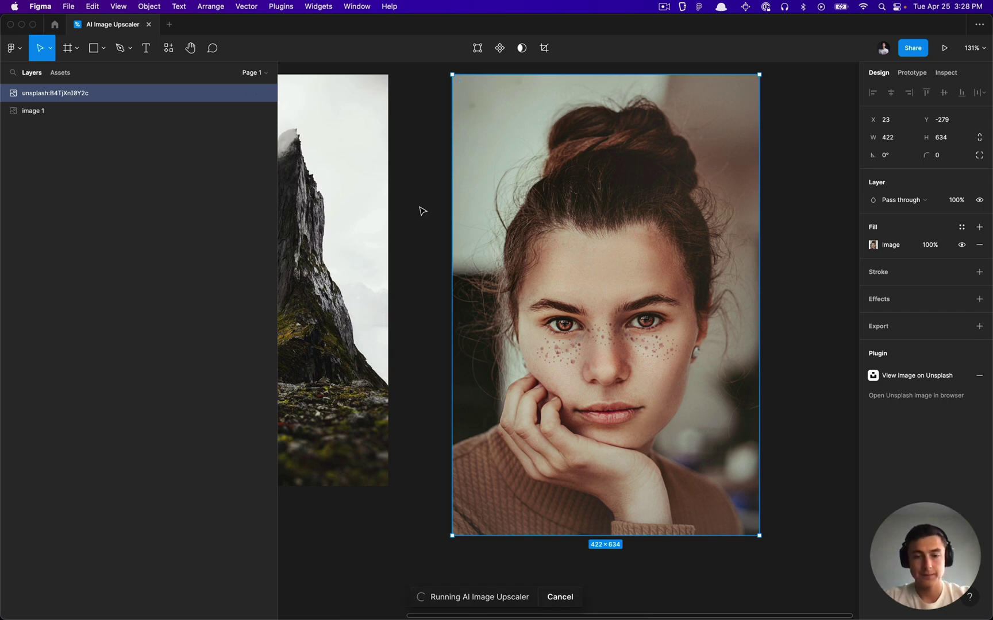
left_click(663, 12)
left_click(812, 159)
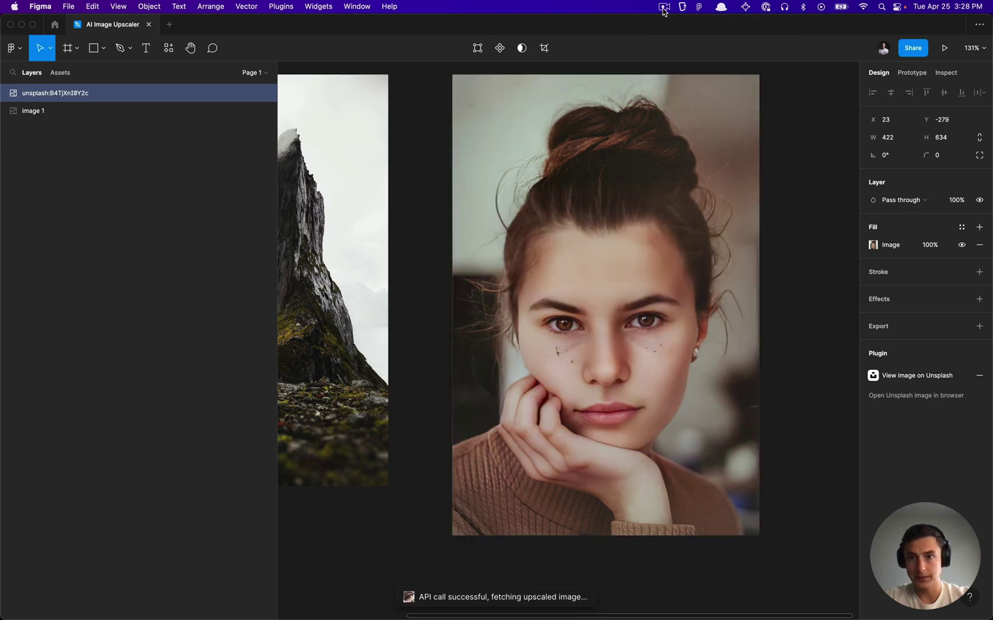
Inspect the upscaled portrait in its 422×634 frame, then clear the selection
left_click(604, 383)
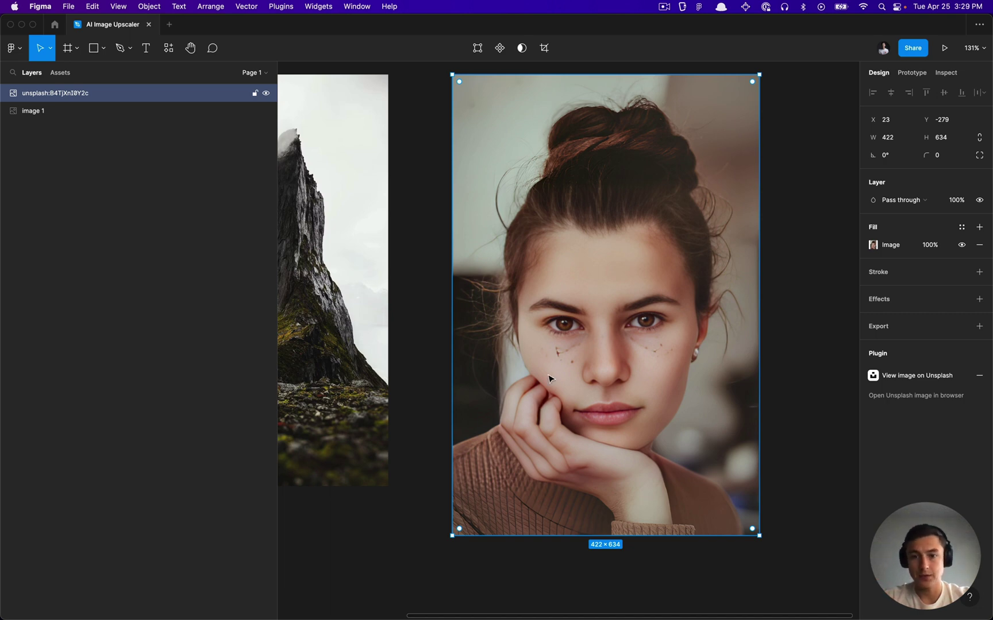
left_click(802, 298)
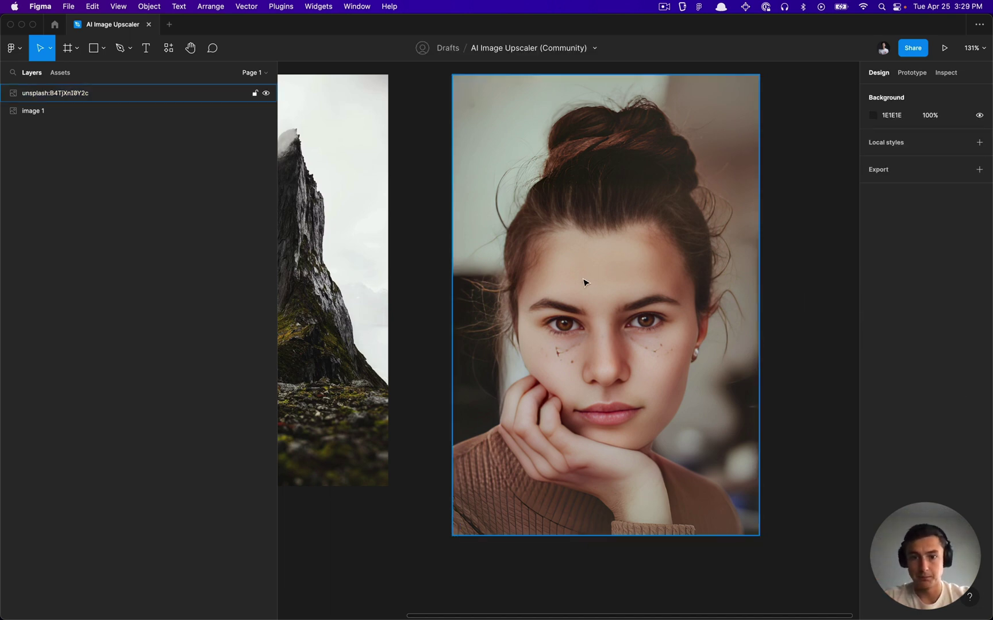
left_click(587, 281)
left_click(416, 411)
key("Tab")
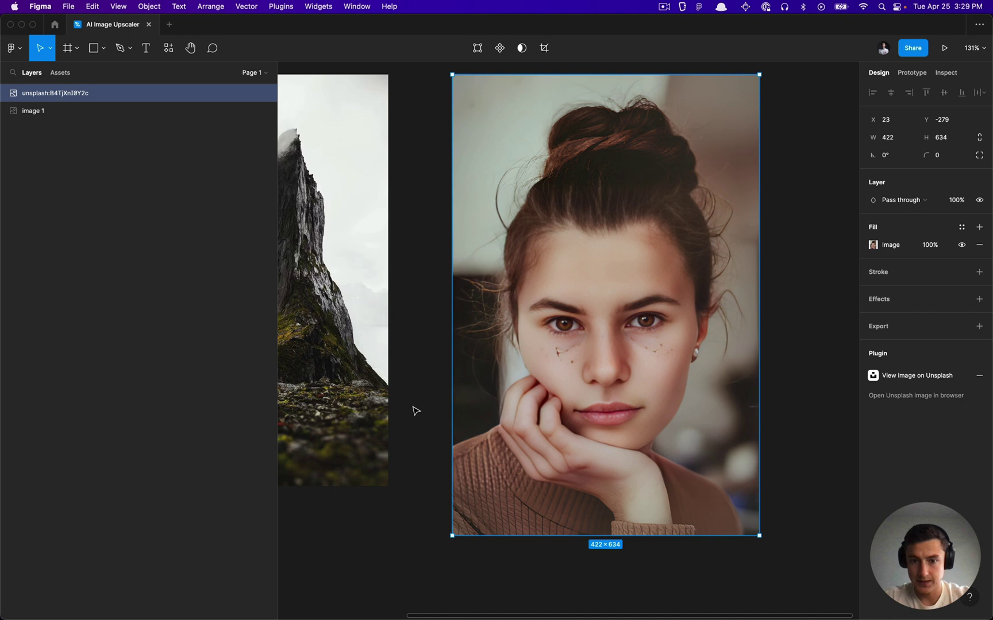
key("Escape")
key("Tab")
key("Escape")
key("Tab")
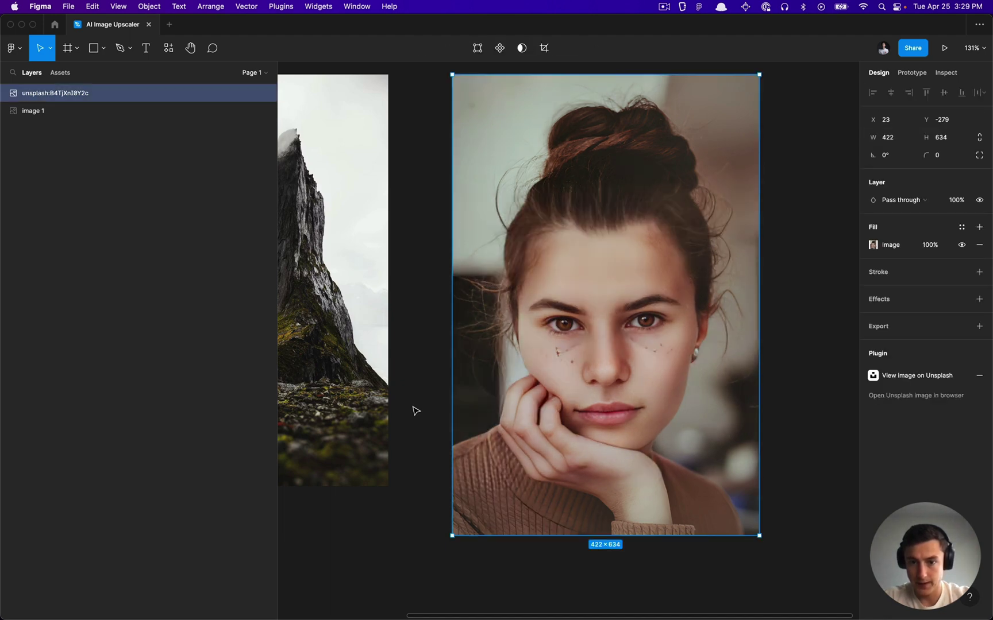
left_click(415, 382)
Select the mountain photo as the next image to upscale
scroll(414, 384, "down", 2)
scroll(413, 385, "left", 5)
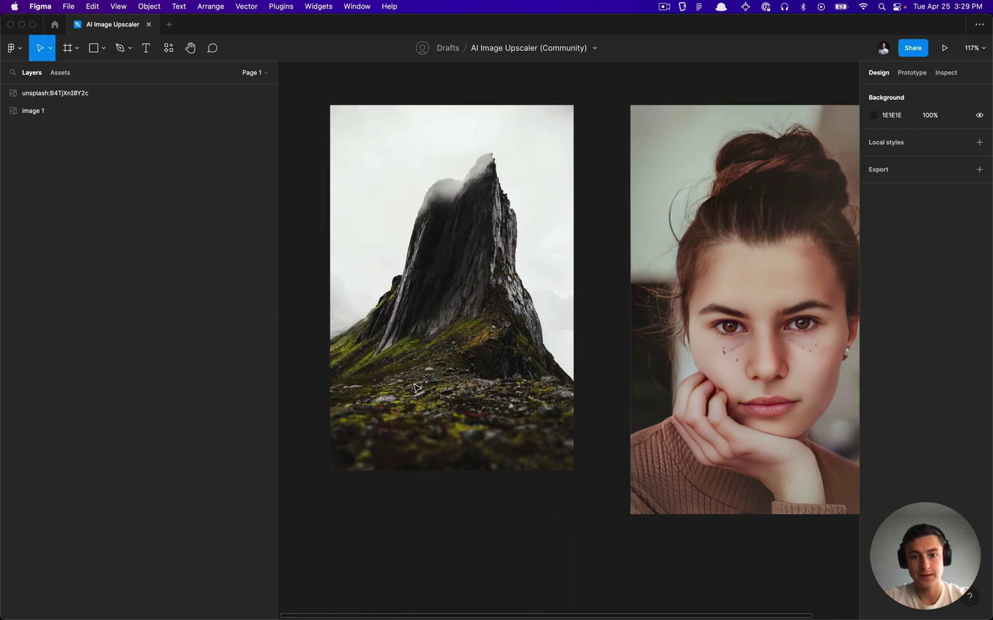
scroll(417, 388, "down", 3)
left_click(426, 278)
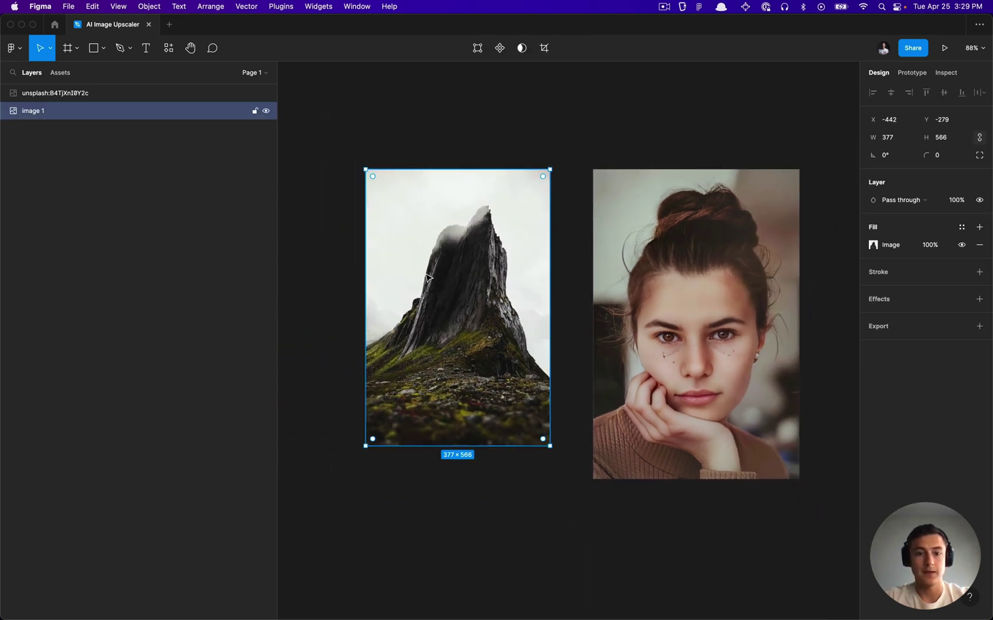
scroll(426, 278, "up", 2)
scroll(426, 278, "up", 3)
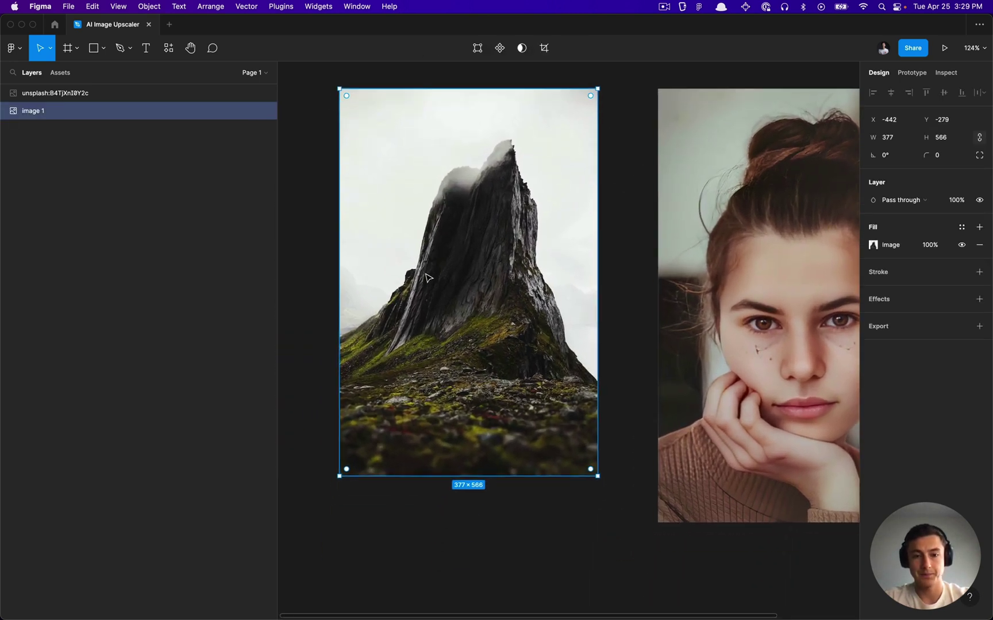
scroll(426, 278, "up", 1)
scroll(427, 278, "right", 1)
scroll(427, 279, "up", 3)
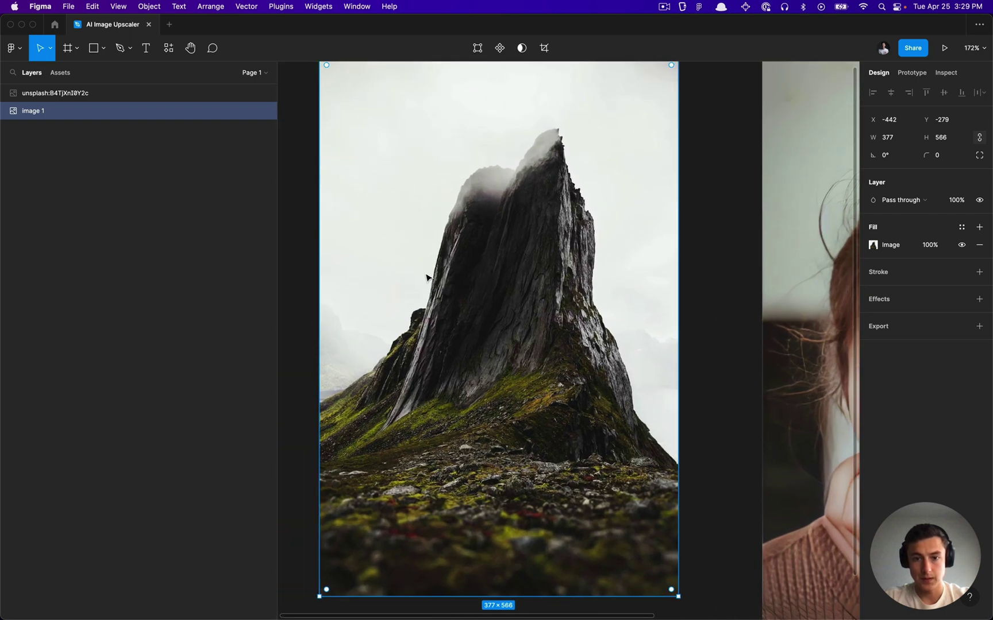
scroll(426, 278, "down", 1)
scroll(426, 278, "left", 1)
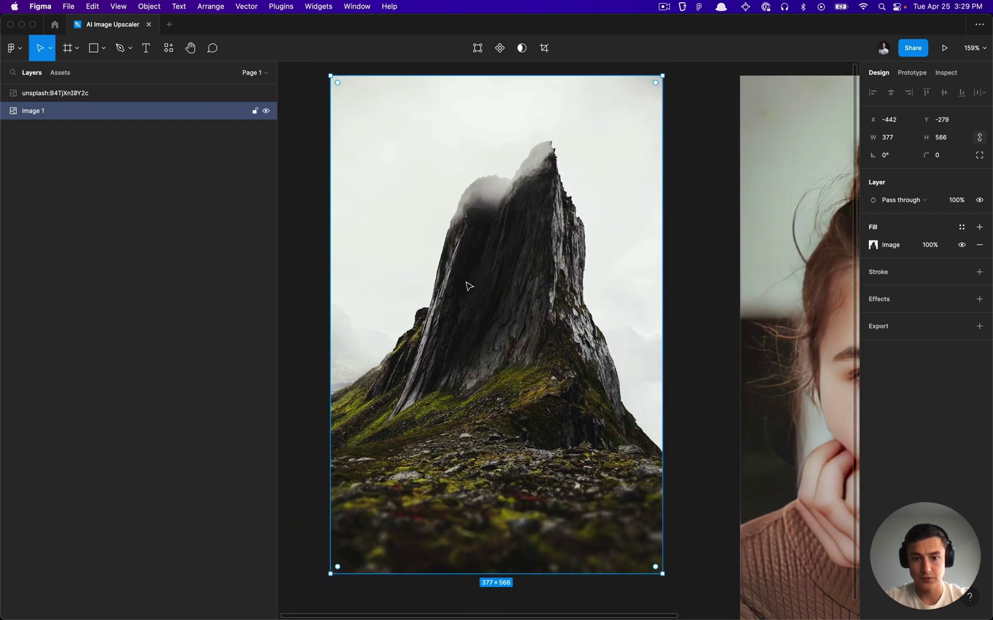
Open AI Image Upscaler on the mountain, try 4x and 8x, then settle on 2x (754×1132)
key("super+slash")
key("Return")
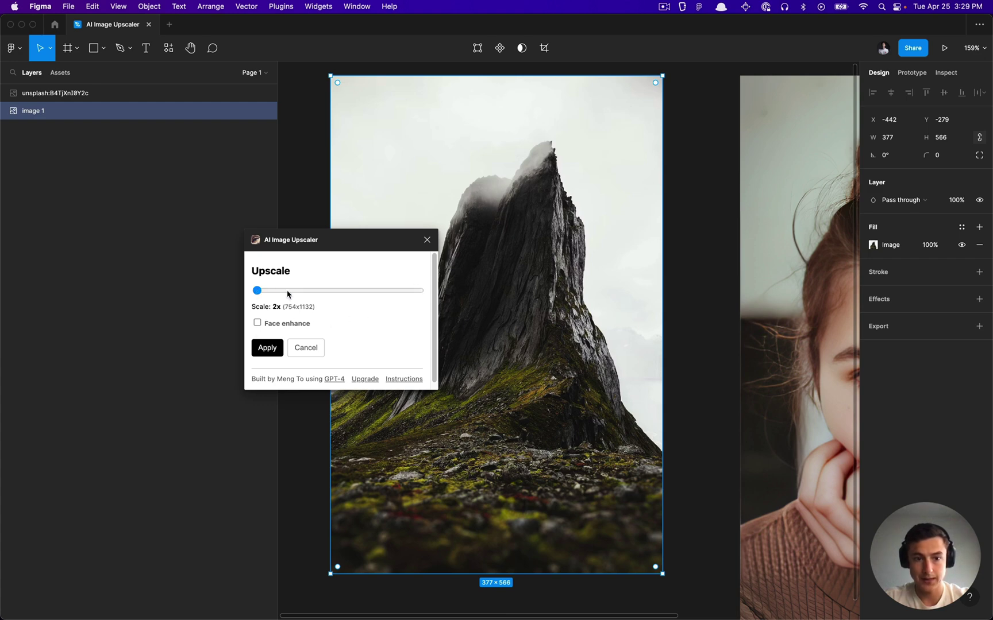
left_click(306, 292)
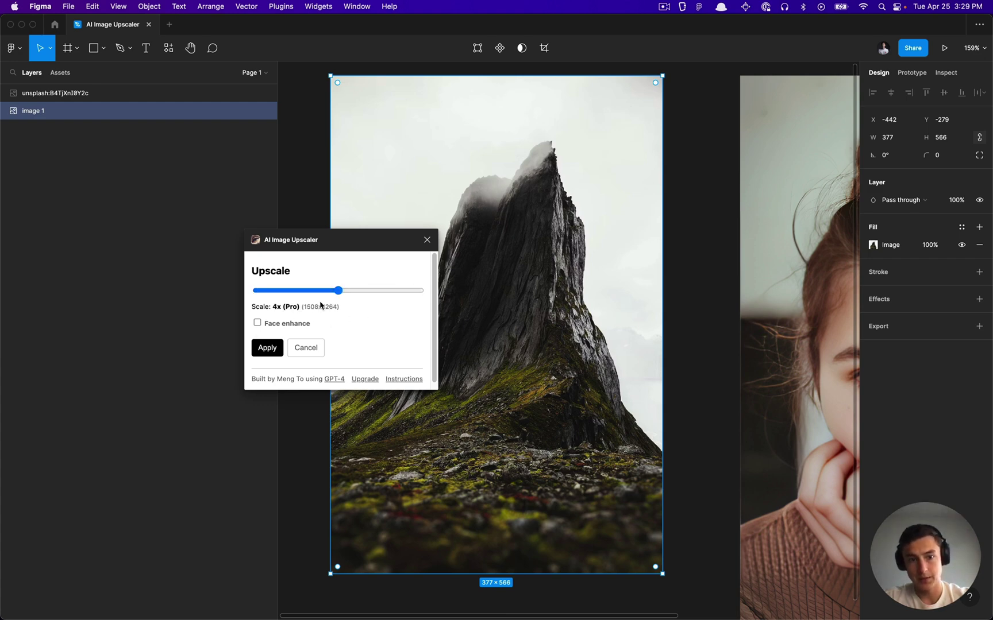
left_click_drag(284, 306, 295, 306)
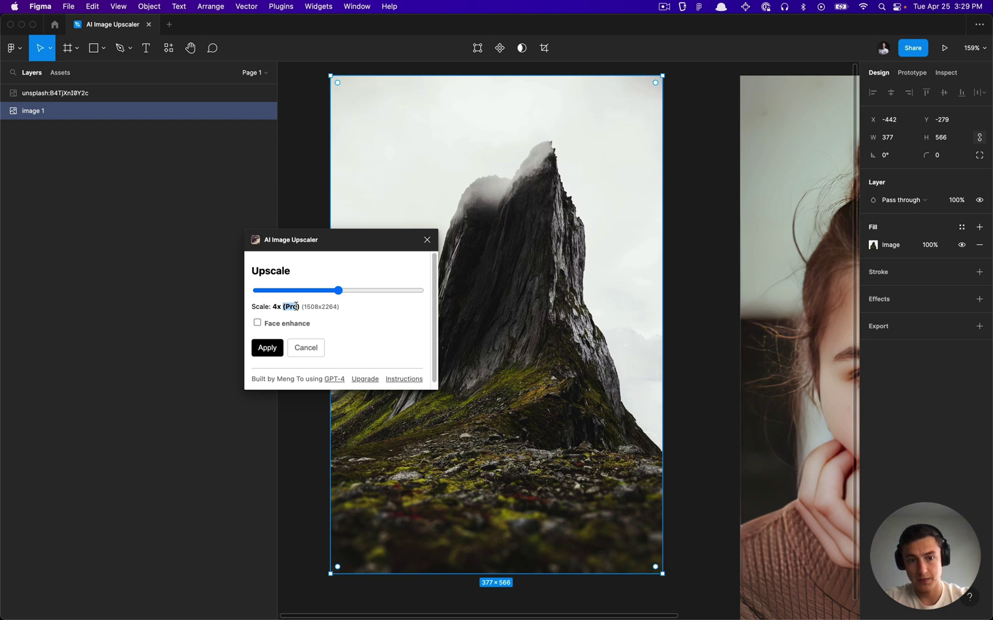
left_click(287, 307)
left_click_drag(377, 289, 421, 294)
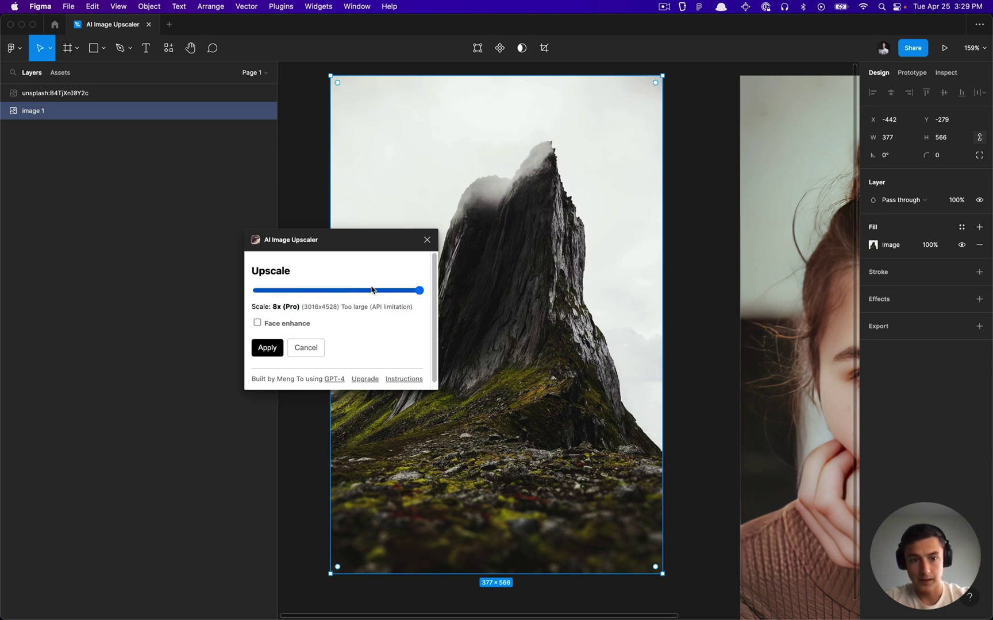
left_click(259, 293)
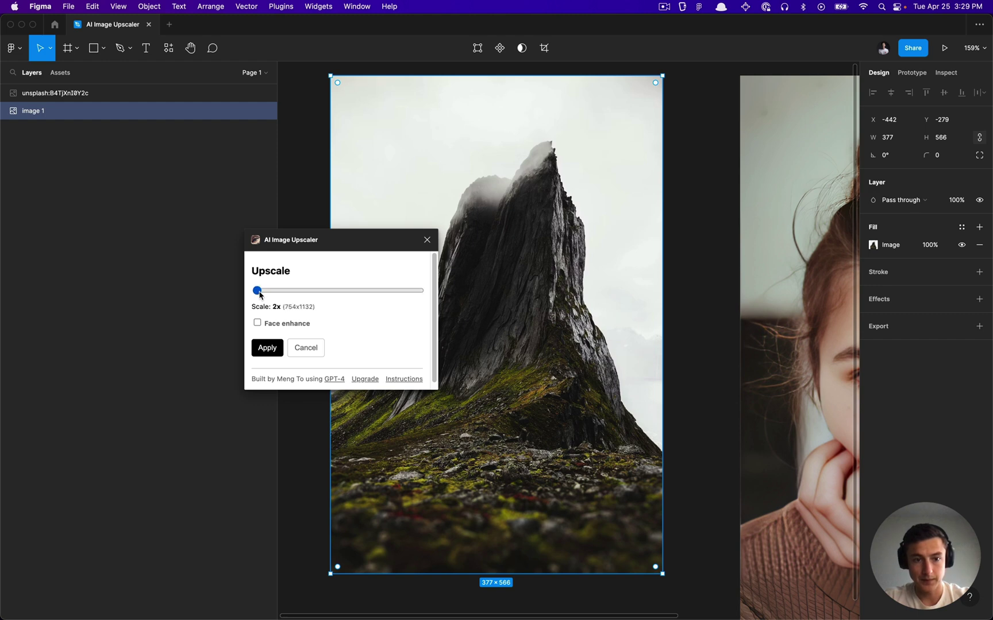
Apply the 2x upscale to the mountain photo until 'Image upscaled successfully' appears
left_click(267, 348)
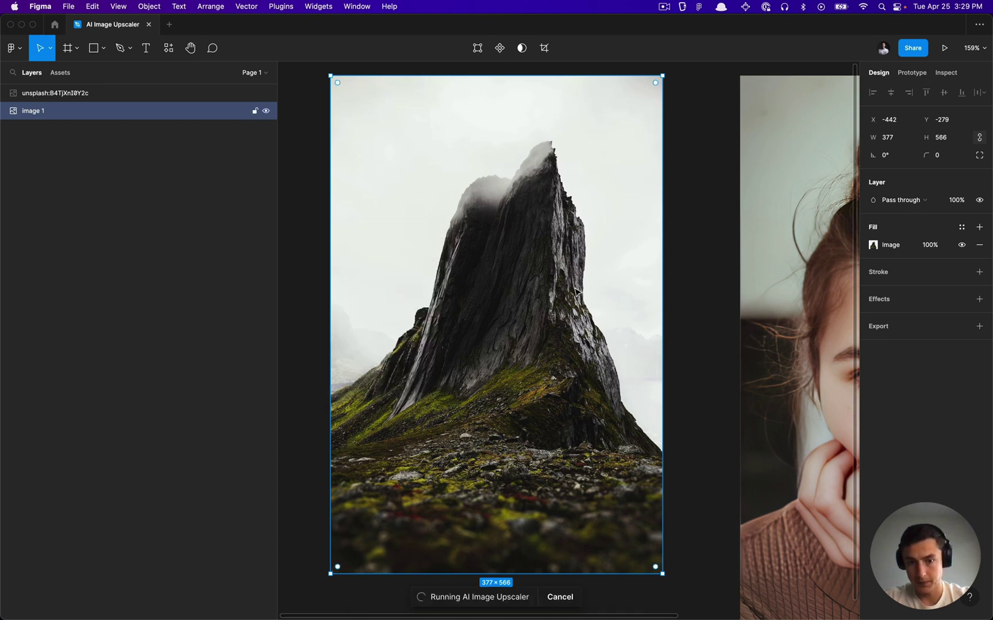
scroll(320, 303, "down", 3)
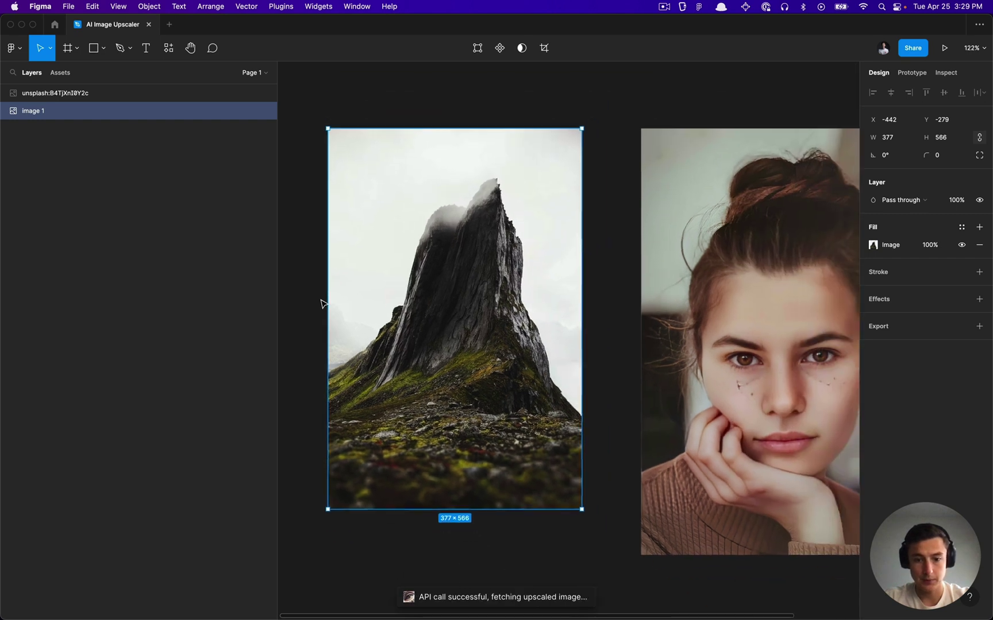
scroll(320, 303, "up", 2)
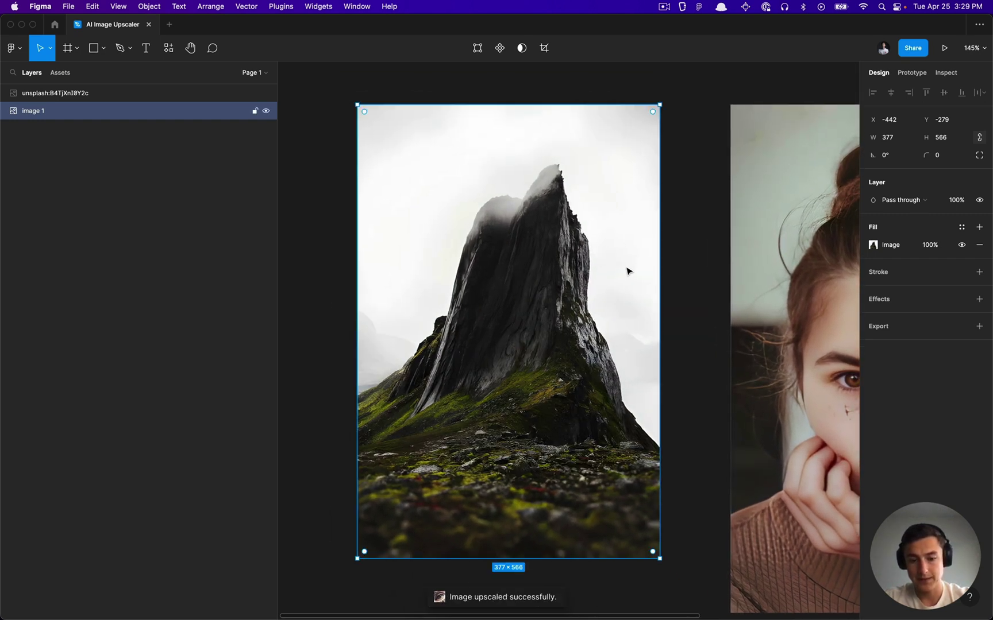
scroll(503, 332, "down", 3)
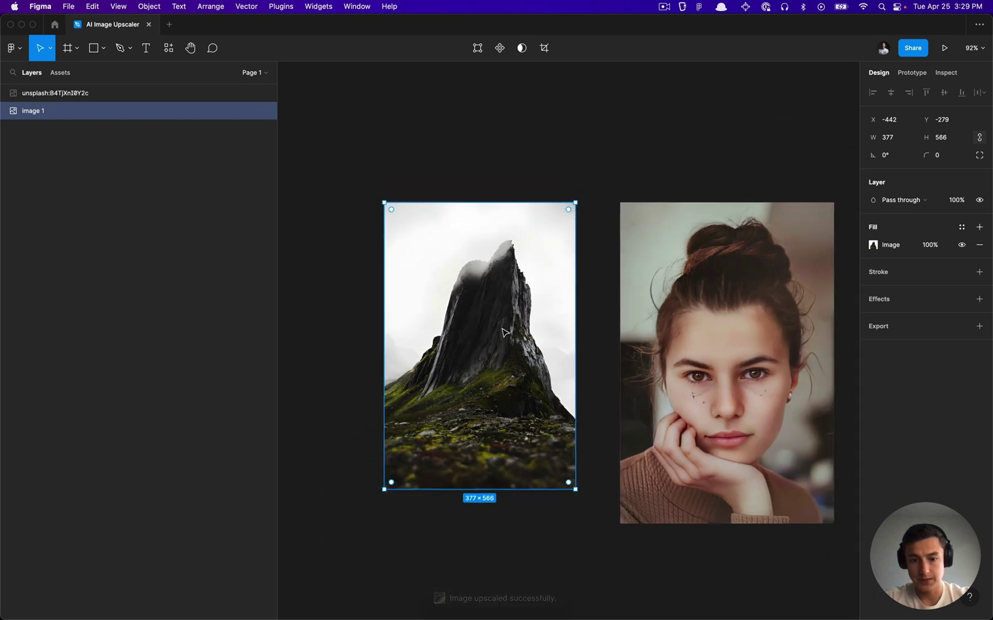
scroll(503, 332, "down", 1)
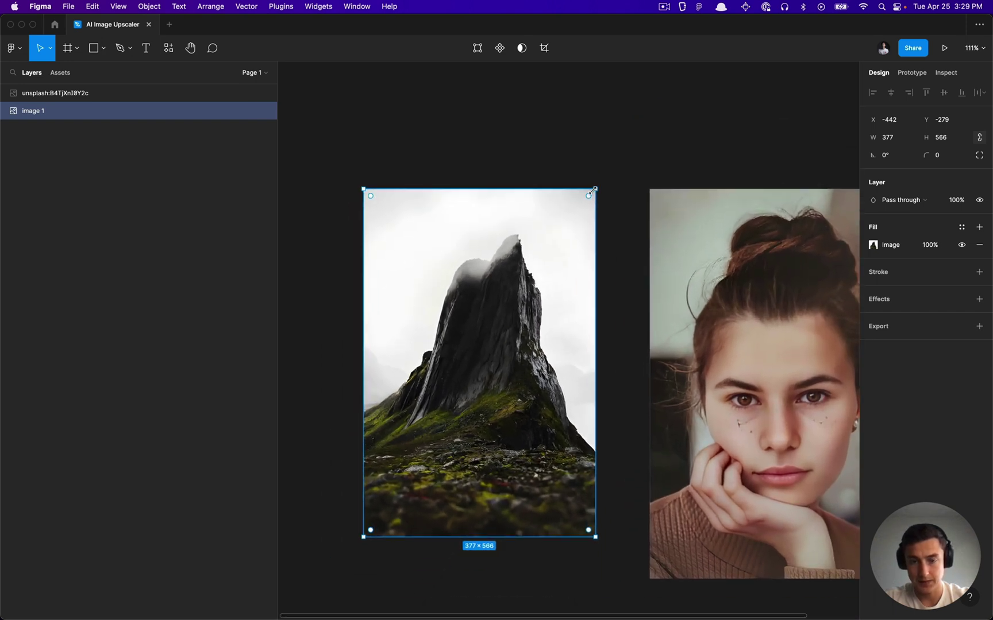
left_click_drag(593, 190, 710, 76)
scroll(534, 342, "down", 5)
scroll(555, 329, "left", 3)
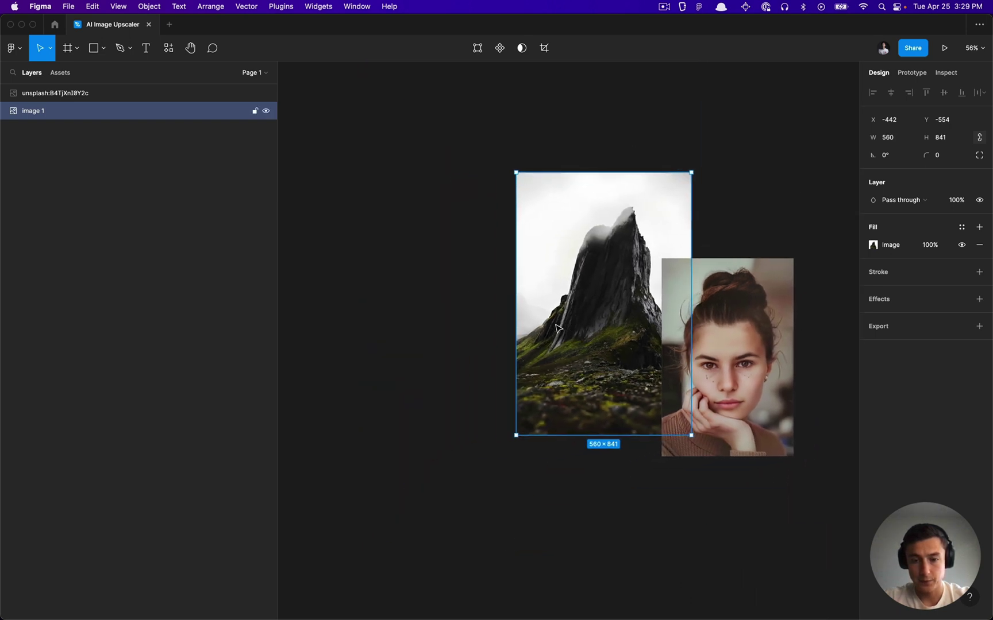
left_click_drag(555, 328, 472, 350)
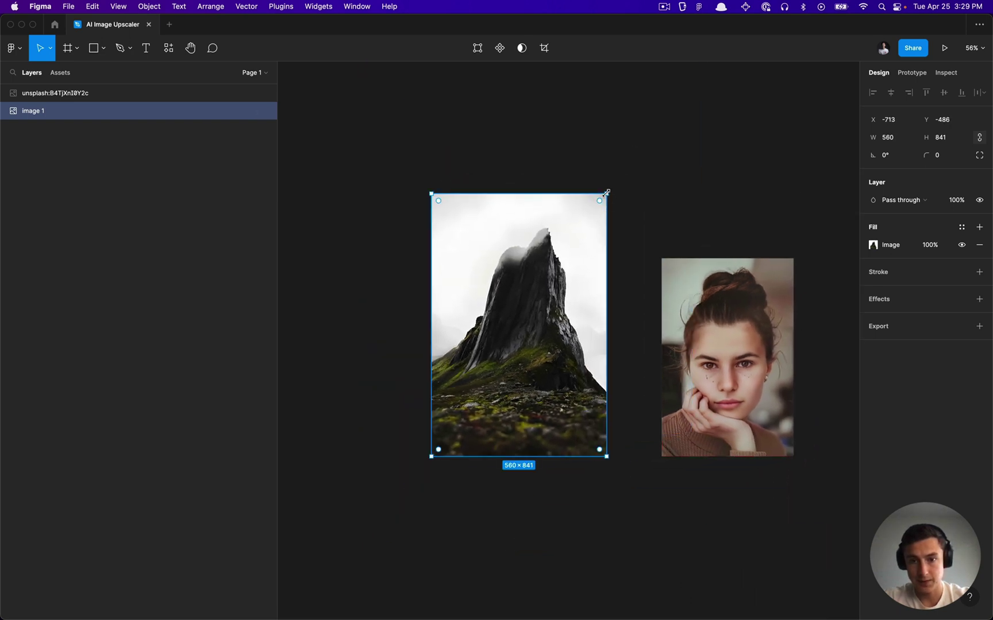
left_click_drag(606, 193, 569, 194)
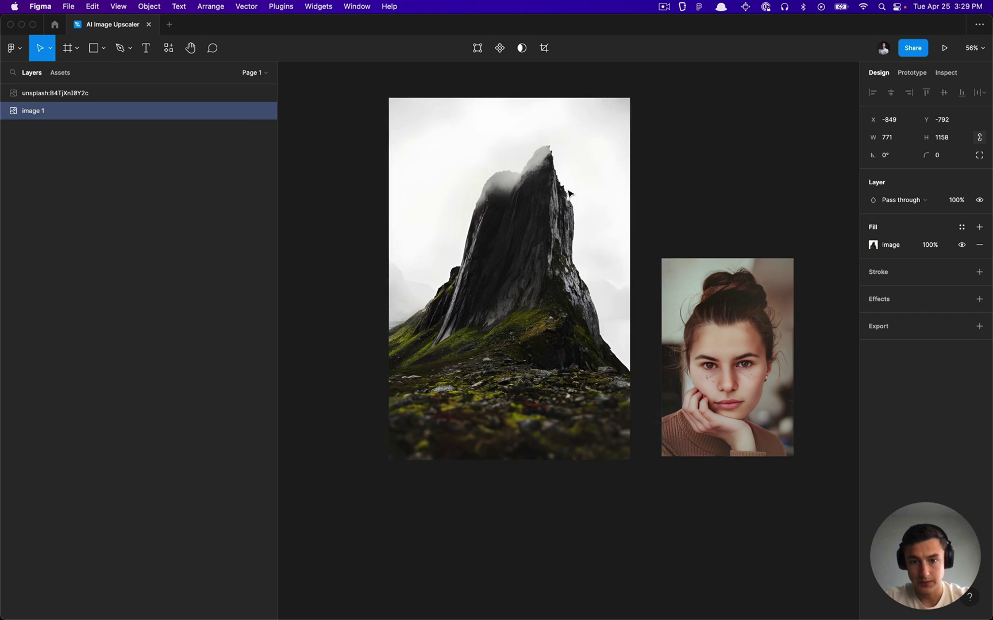
key("super+z")
key("super+z")
key("super+z")
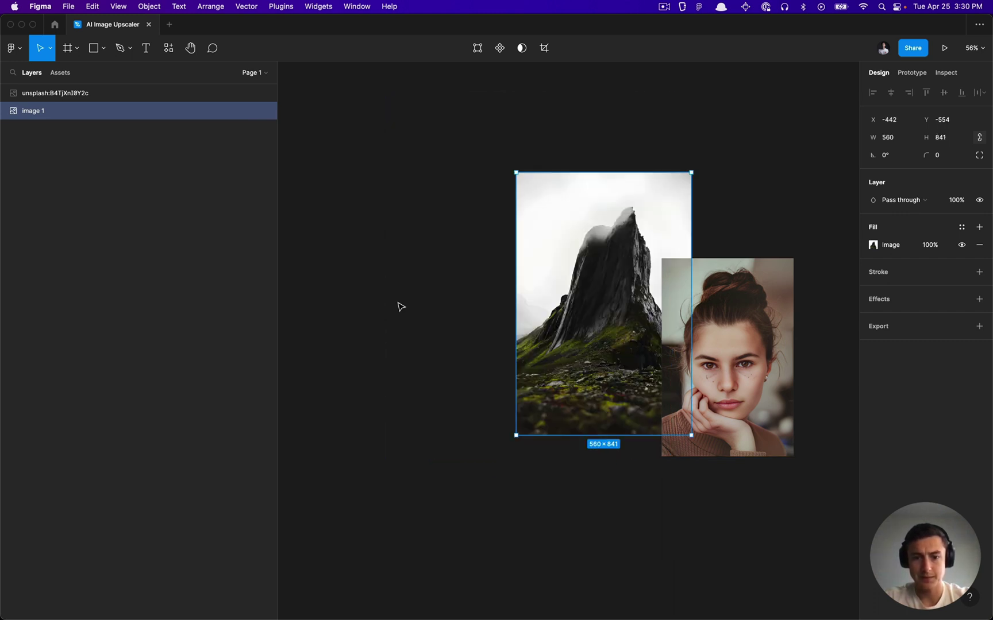
key("super+z")
Read the 754×1132 target in the upscaler, then set the mountain photo's width to 754
key("super+slash")
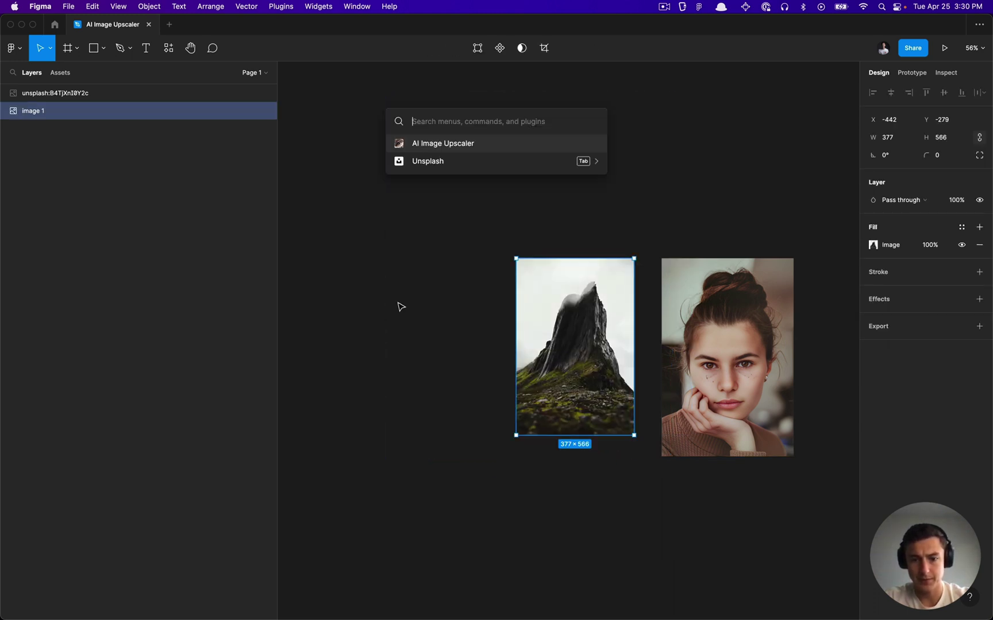
key("Return")
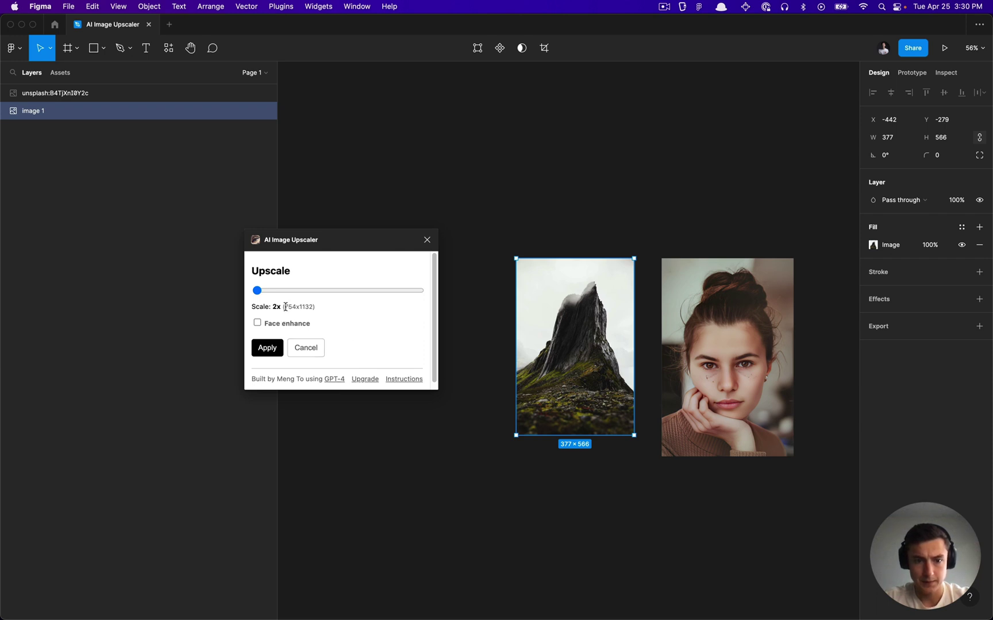
left_click_drag(290, 307, 308, 309)
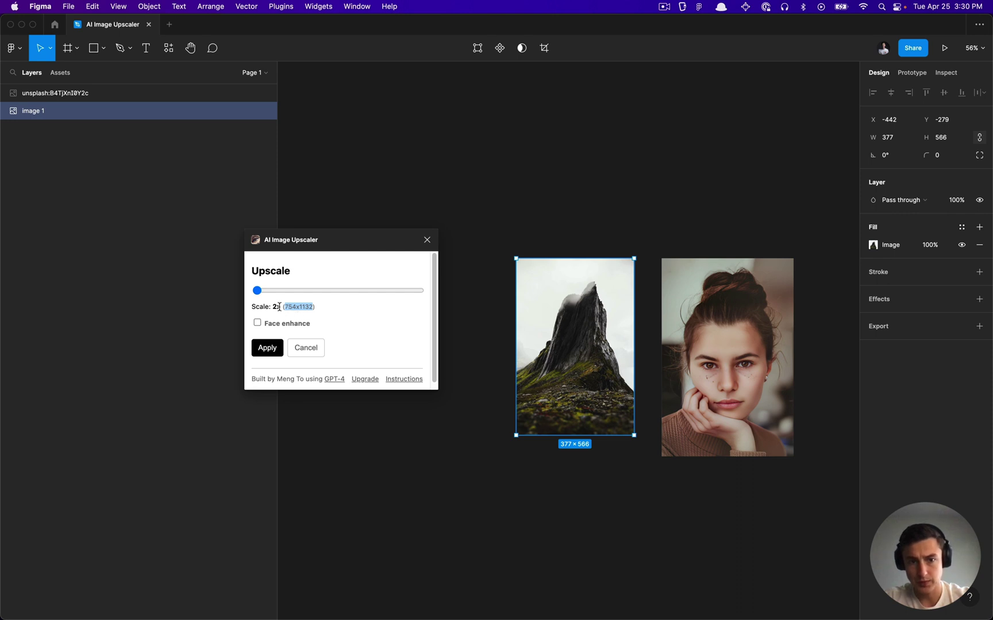
left_click(895, 139)
type("7")
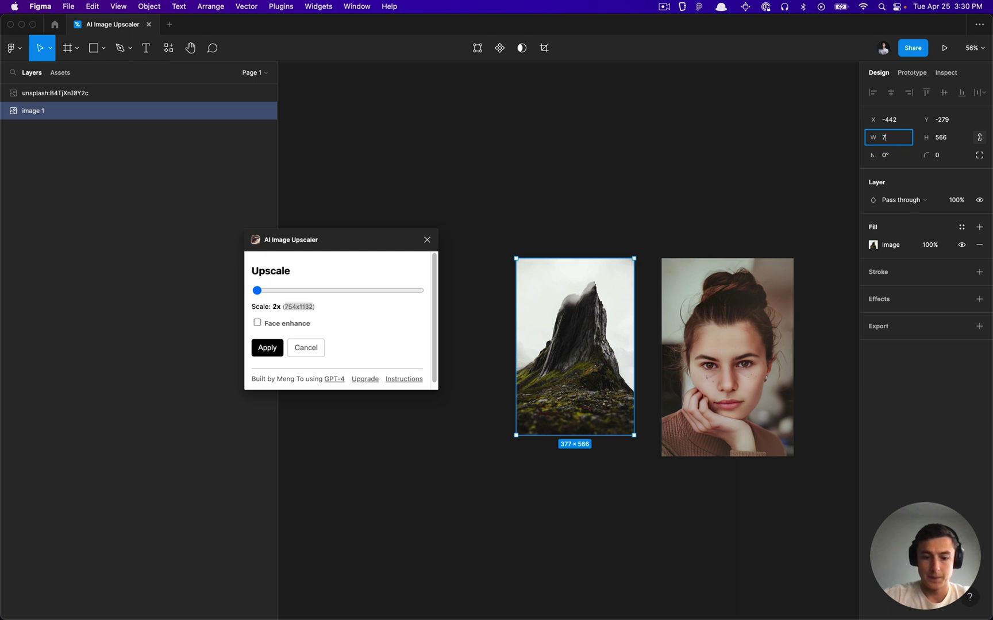
type("54")
key("Tab")
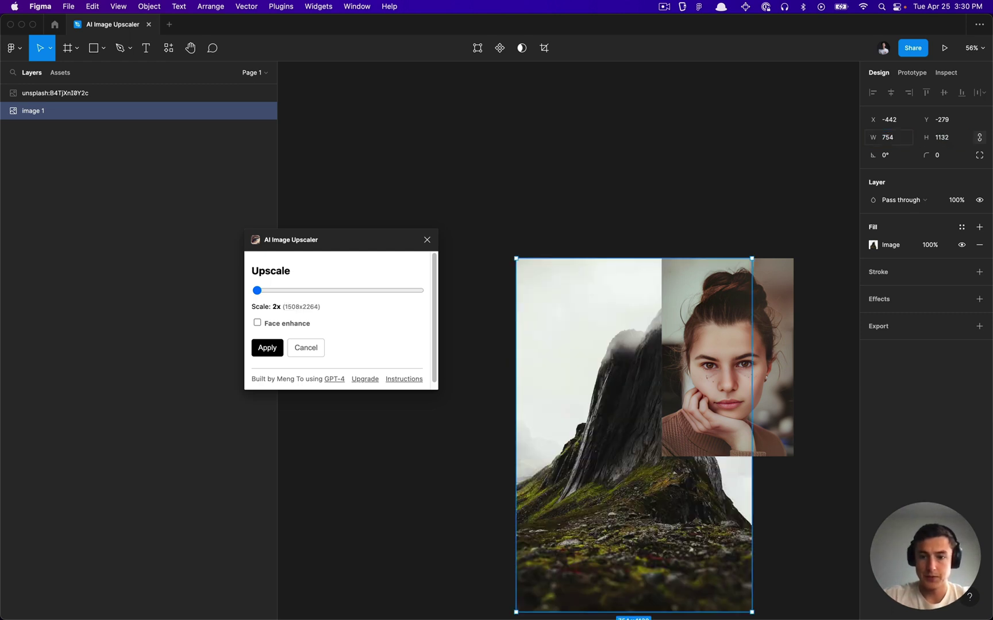
key("Return")
Move the enlarged mountain photo up and left, then close the upscaler plugin
left_click(606, 222)
left_click_drag(597, 334, 494, 204)
scroll(525, 241, "up", 10)
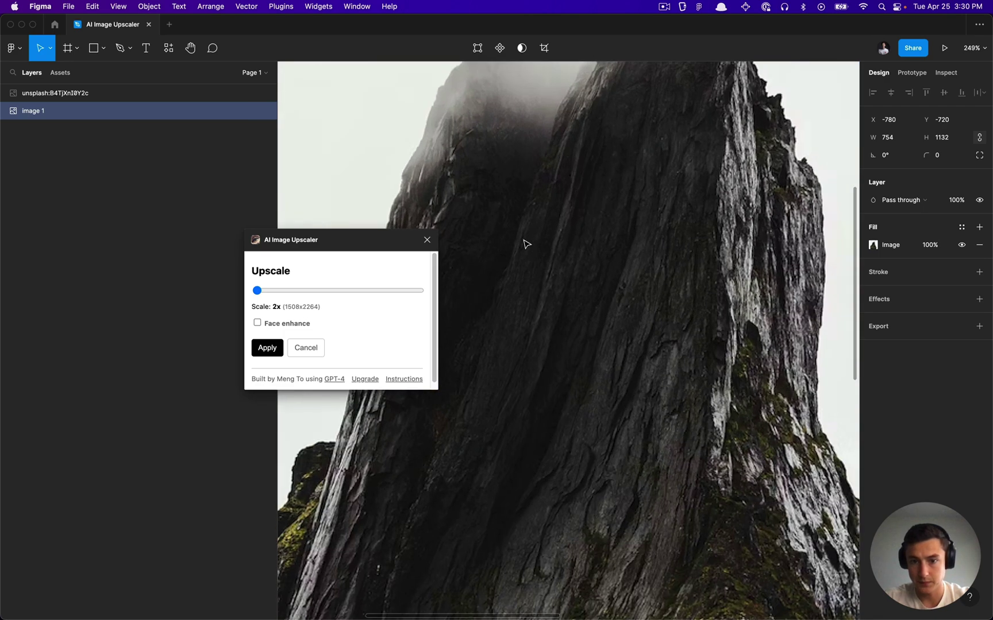
scroll(525, 244, "down", 8)
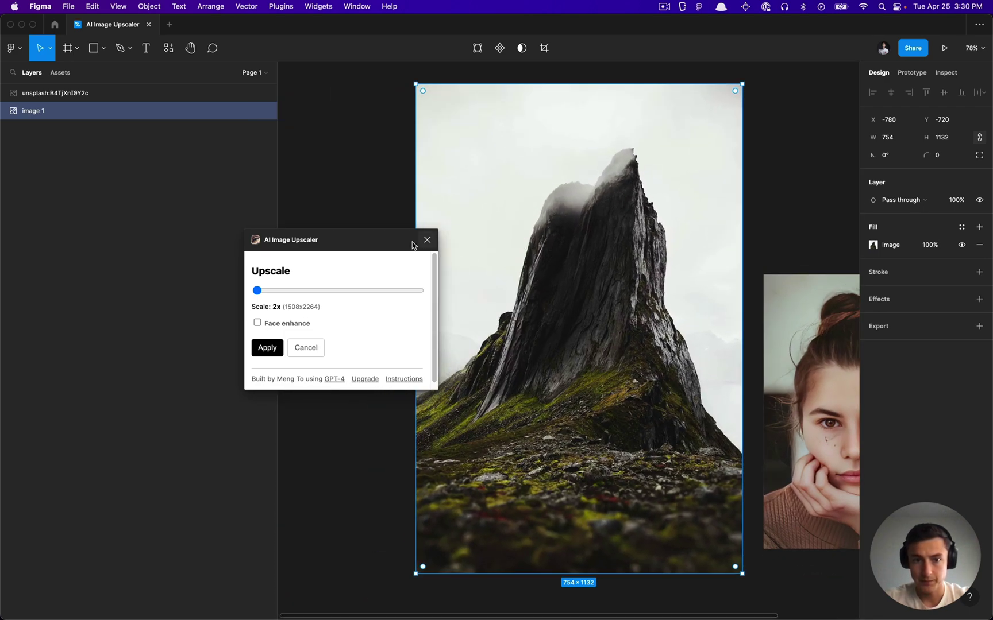
left_click(427, 241)
Select the portrait and mountain photos and align their bottom edges with Alt+S
left_click(357, 244)
scroll(356, 244, "down", 3)
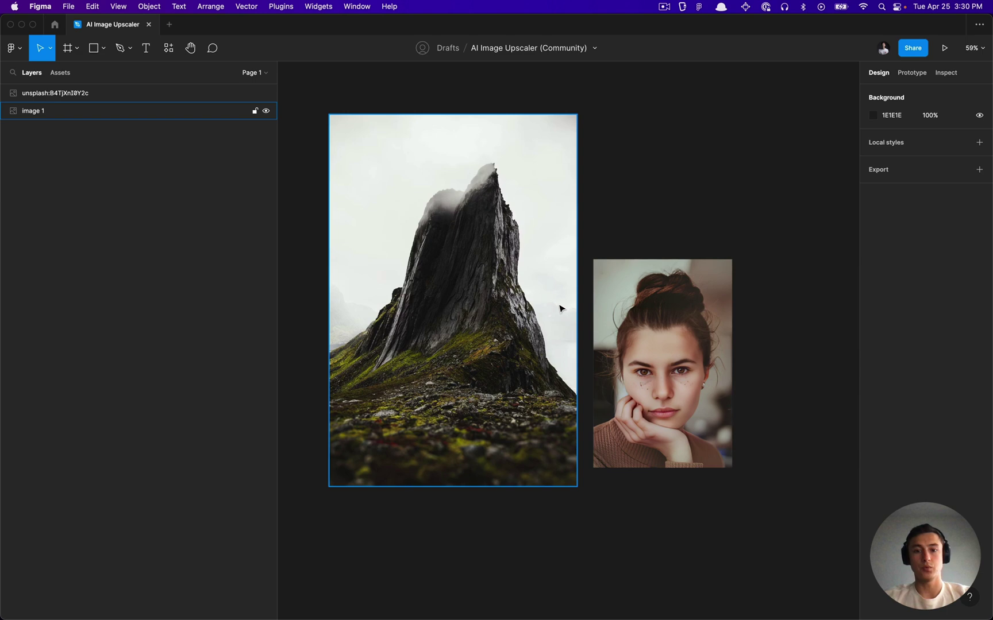
left_click(615, 325)
left_click(561, 326, "shift")
key("alt+s")
left_click(722, 210)
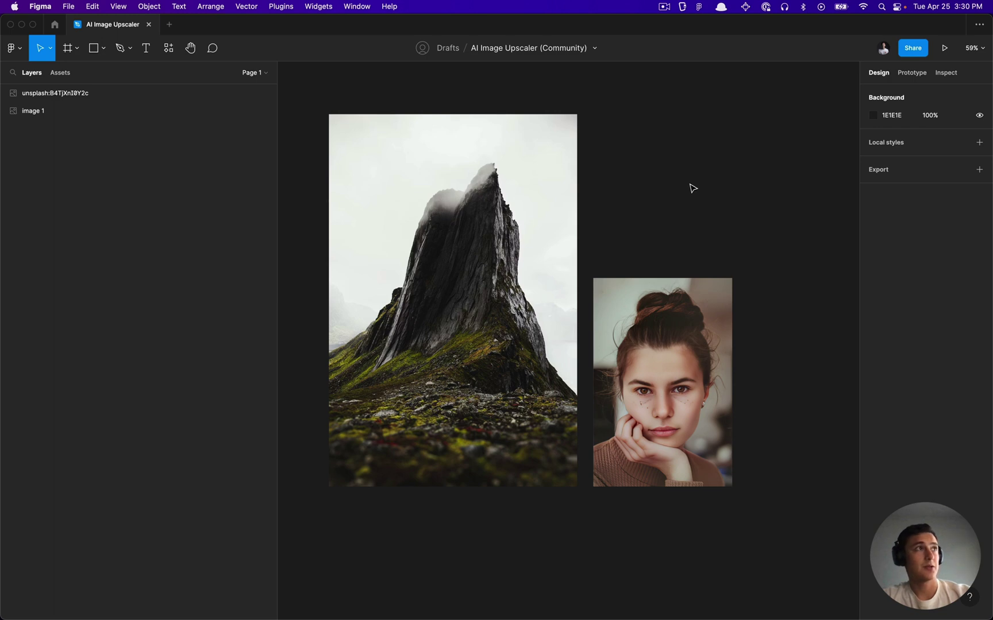
Marquee-select both photos and delete them, leaving Page 1 empty
left_click_drag(692, 188, 513, 356)
left_click(789, 434)
left_click_drag(777, 374, 514, 247)
left_click(618, 206)
scroll(620, 208, "down", 3)
scroll(618, 207, "up", 2)
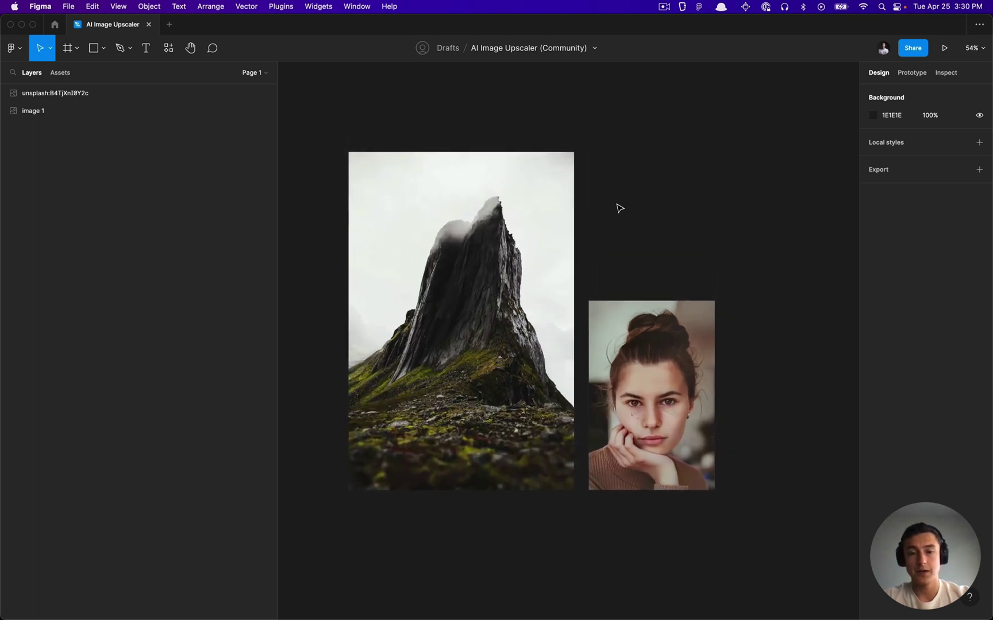
left_click_drag(481, 109, 680, 350)
left_click(804, 336)
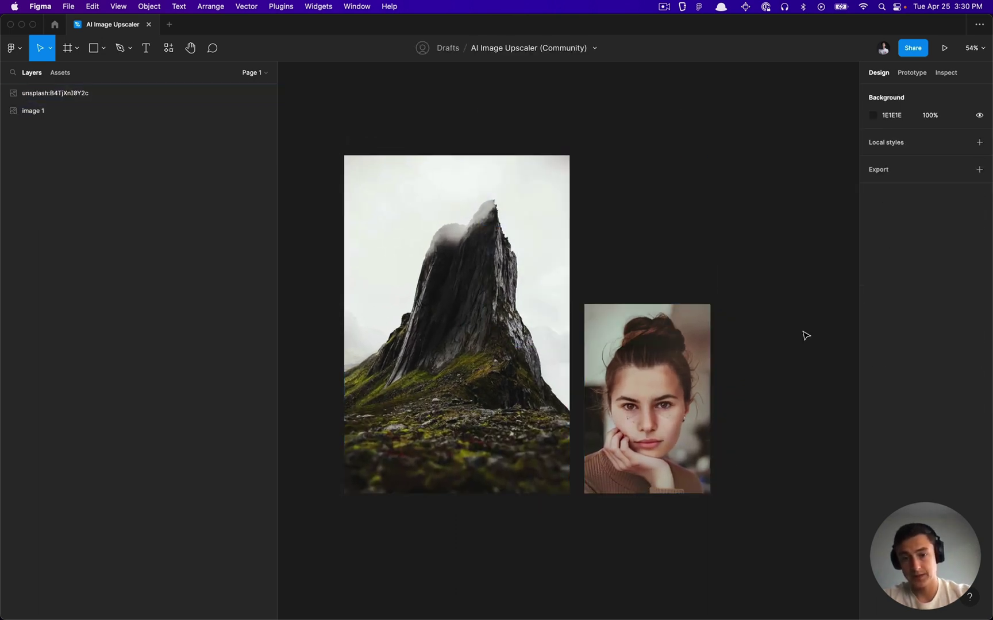
left_click_drag(773, 390, 523, 242)
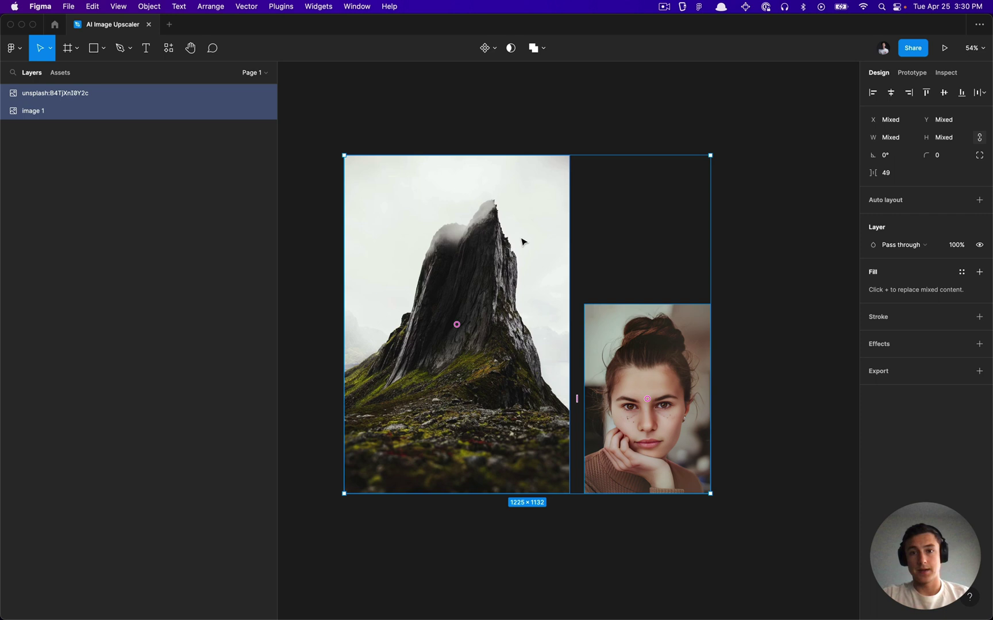
key("BackSpace")
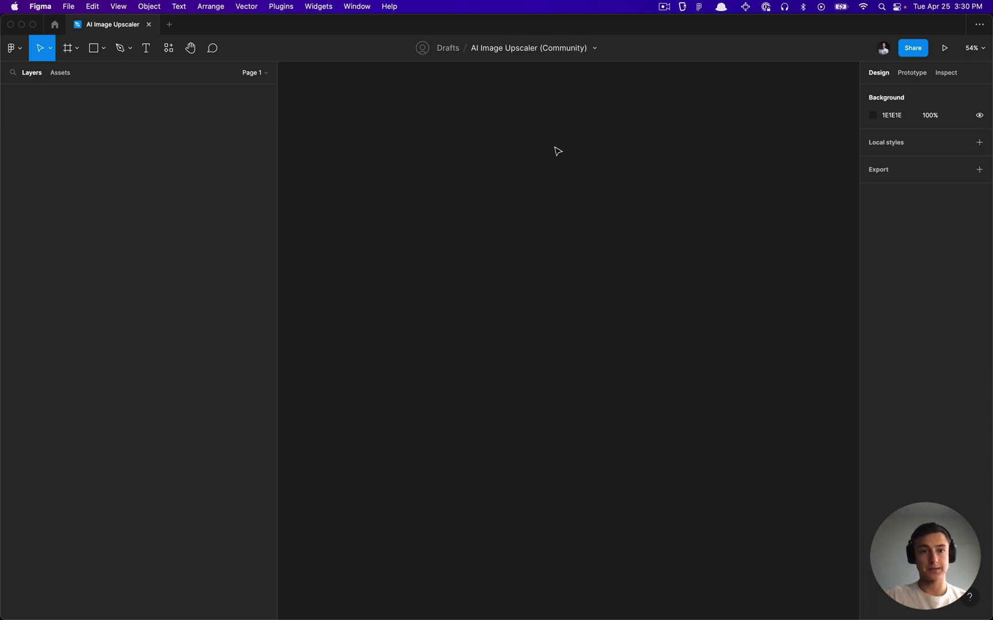